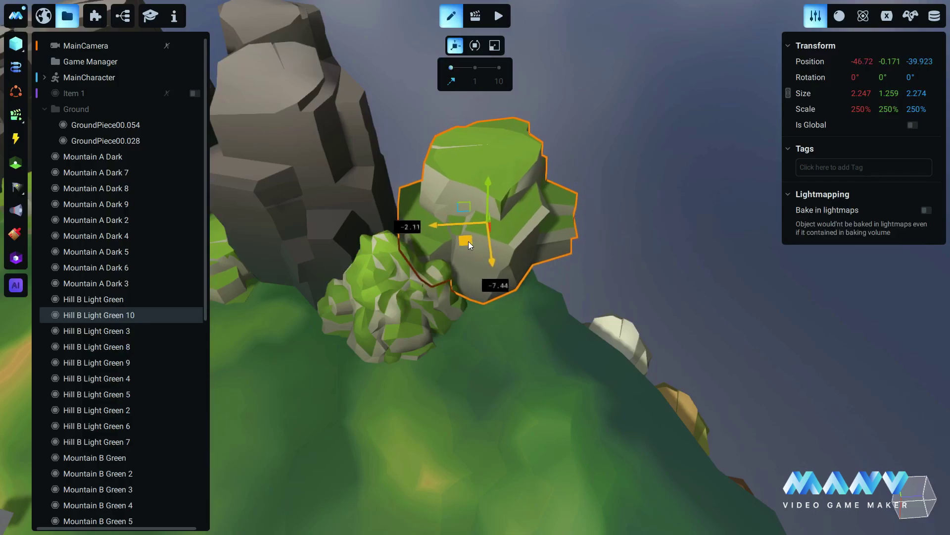
# Reposition the green-topped hill behind the mossy rocks and place a duplicate about 24 units away along the slope
pyautogui.moveTo(468, 241); pyautogui.dragTo(448, 245)
pyautogui.moveTo(448, 245); pyautogui.dragTo(513, 334, button='right')
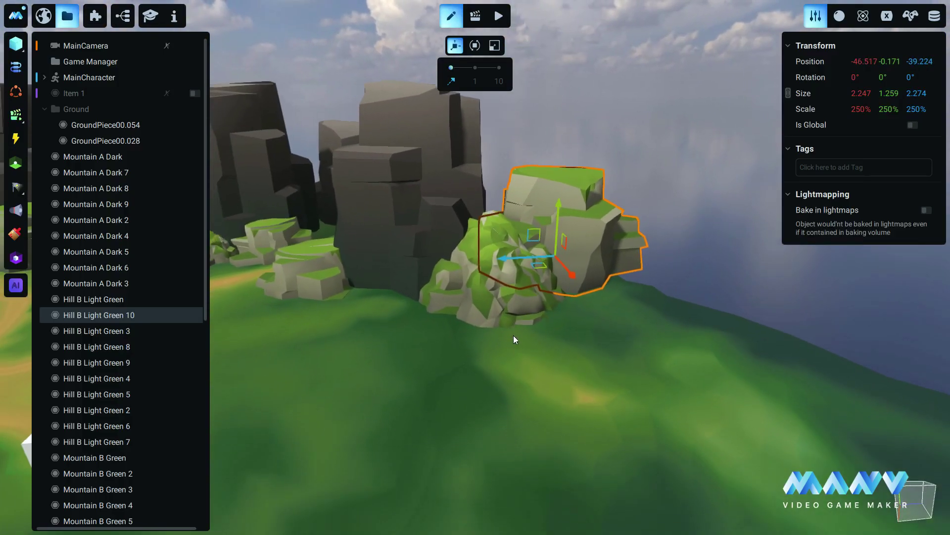
pyautogui.scroll(-3, 532, 333)
pyautogui.moveTo(552, 331); pyautogui.dragTo(601, 319, button='middle')
pyautogui.keyDown('shift'); pyautogui.moveTo(580, 232); pyautogui.dragTo(629, 295); pyautogui.keyUp('shift')
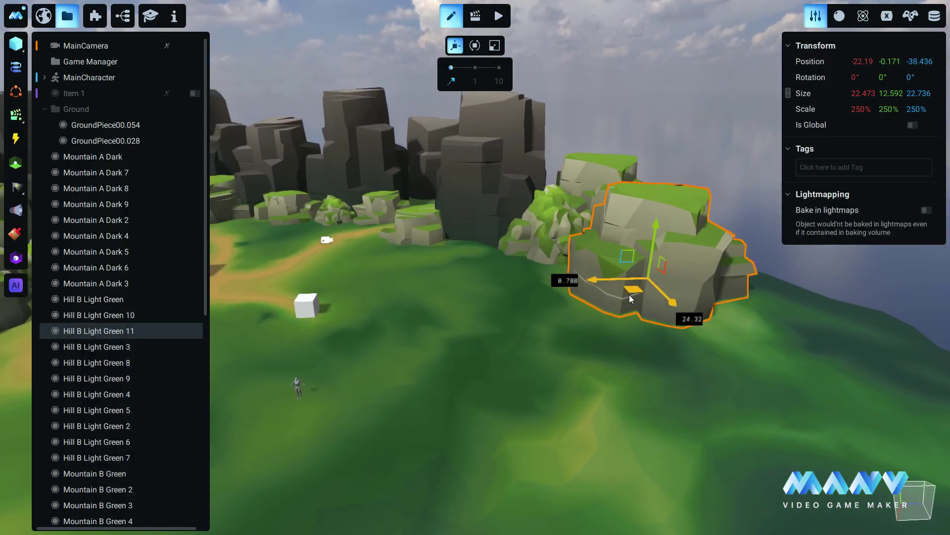
# Rotate the duplicated hill to -60° around Y, lower it into the terrain and adjust its ground position
pyautogui.click(882, 81)
pyautogui.write('-60')
pyautogui.scroll(2, 777, 104)
pyautogui.moveTo(642, 231); pyautogui.dragTo(639, 268)
pyautogui.moveTo(619, 317); pyautogui.dragTo(625, 295)
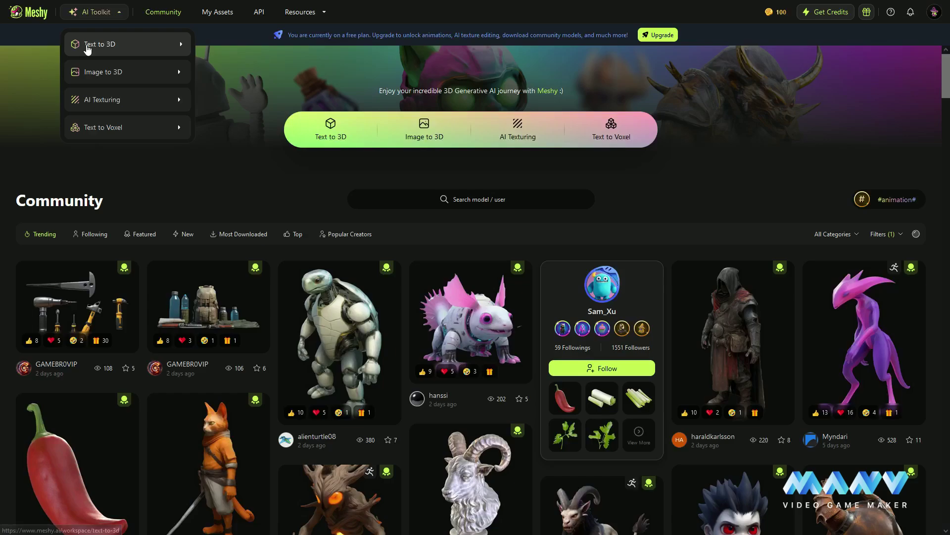
# In Meshy's Text to 3D, write a prompt for a medieval gate with a stone frame and wooden door with heavy dark iron handles
pyautogui.click(95, 44)
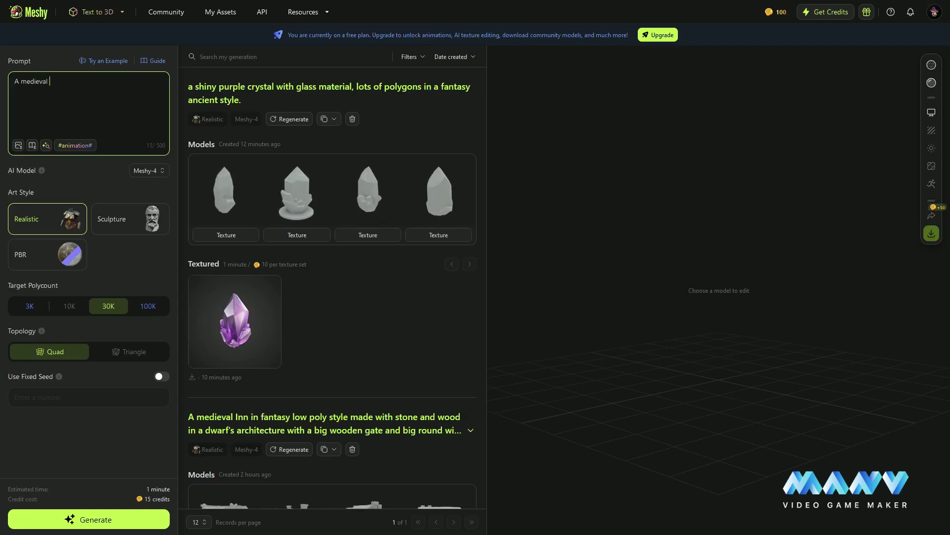
pyautogui.write('ne frame, wooden door with')
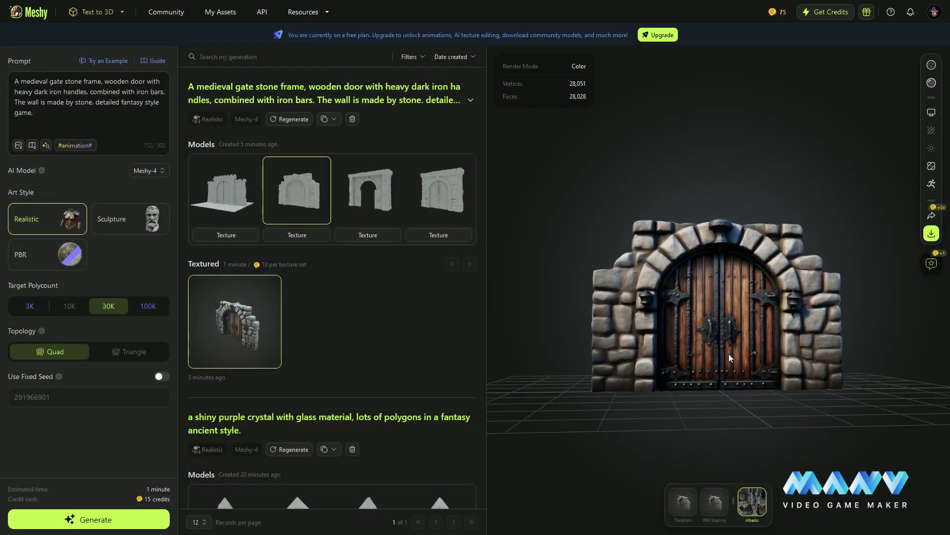
# Examine the generated stone gate, dwarf, purple crystal and adventurer models from different angles
pyautogui.moveTo(887, 372); pyautogui.dragTo(569, 378)
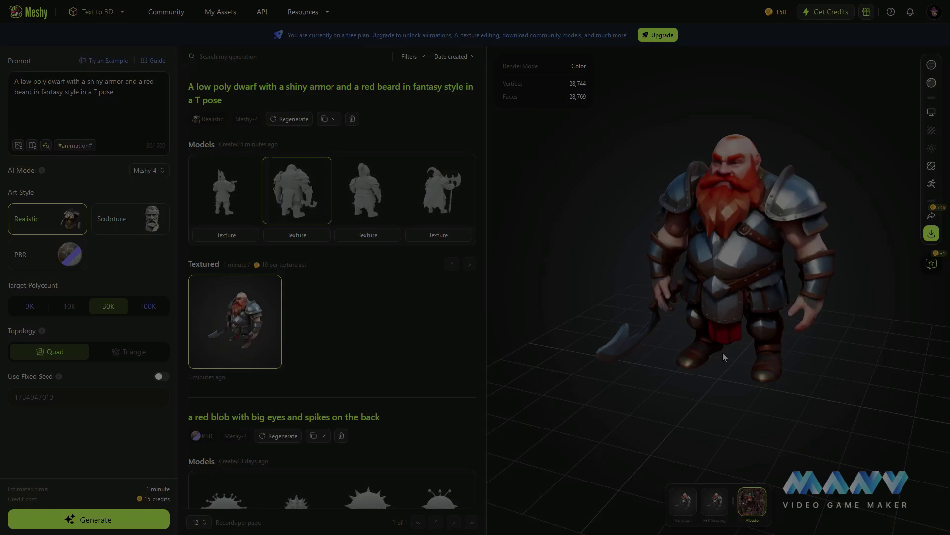
pyautogui.moveTo(723, 353); pyautogui.dragTo(706, 333)
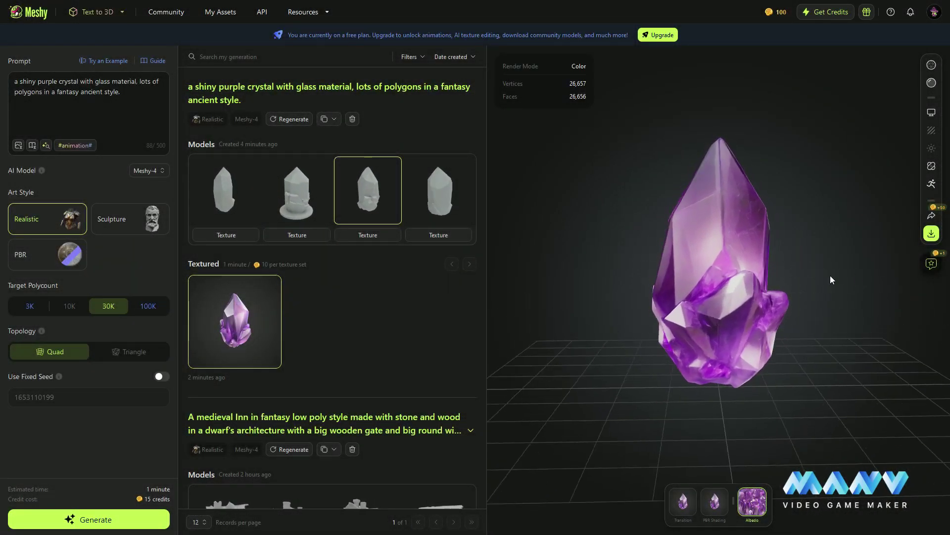
pyautogui.moveTo(830, 275); pyautogui.dragTo(795, 306)
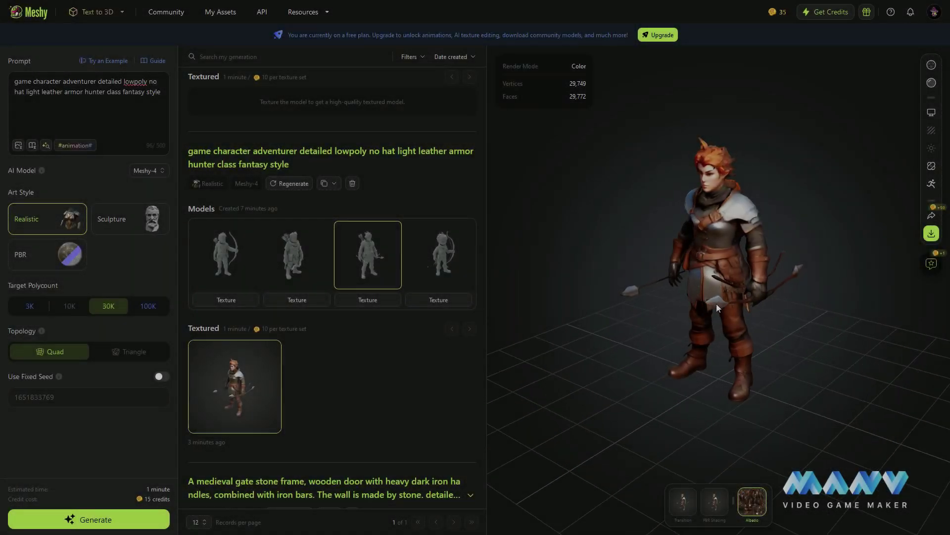
pyautogui.moveTo(716, 304); pyautogui.dragTo(592, 291)
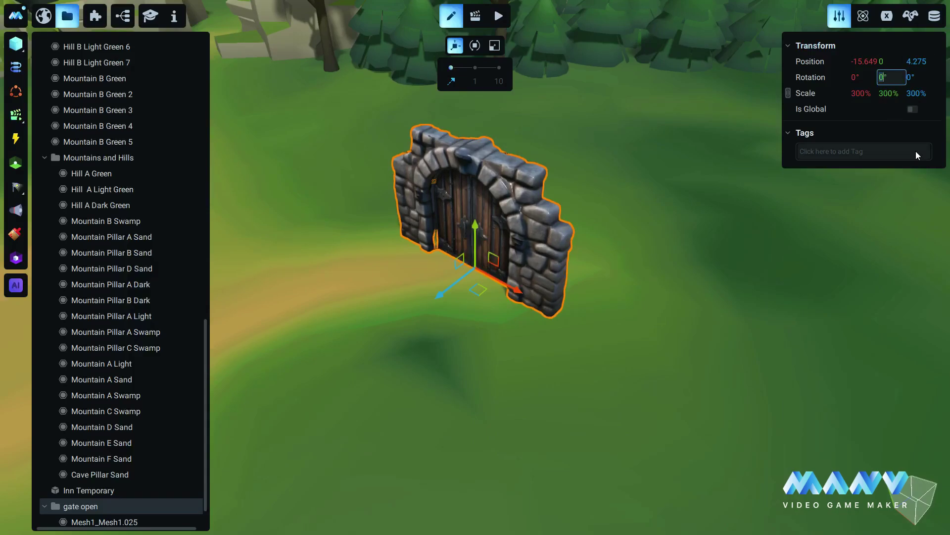
# Switch to Manu and set the gate open group's Y rotation to 88°
pyautogui.write('88')
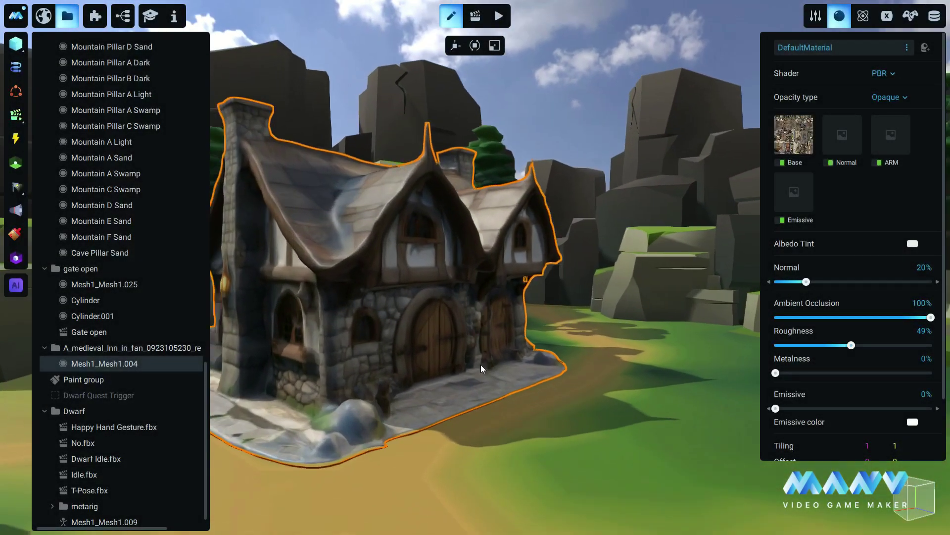
# Adjust the albedo tint of the medieval inn's material
pyautogui.moveTo(480, 364); pyautogui.dragTo(471, 379, button='middle')
pyautogui.click(912, 243)
pyautogui.moveTo(939, 468); pyautogui.dragTo(944, 467)
pyautogui.click(872, 201)
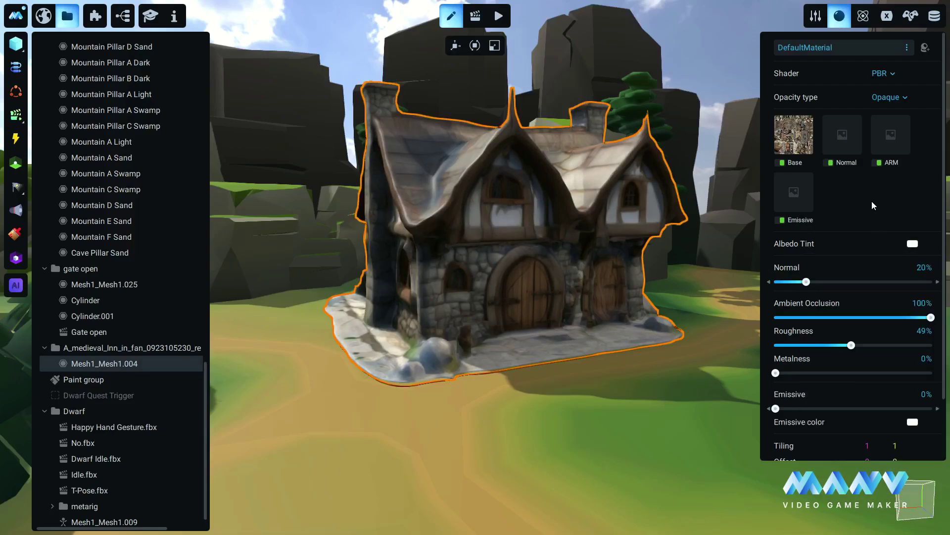
pyautogui.scroll(-4, 629, 323)
pyautogui.scroll(2, 621, 320)
pyautogui.click(602, 336)
pyautogui.moveTo(601, 337); pyautogui.dragTo(569, 242, button='middle')
pyautogui.click(464, 93)
pyautogui.scroll(-5, 569, 295)
pyautogui.press('f')
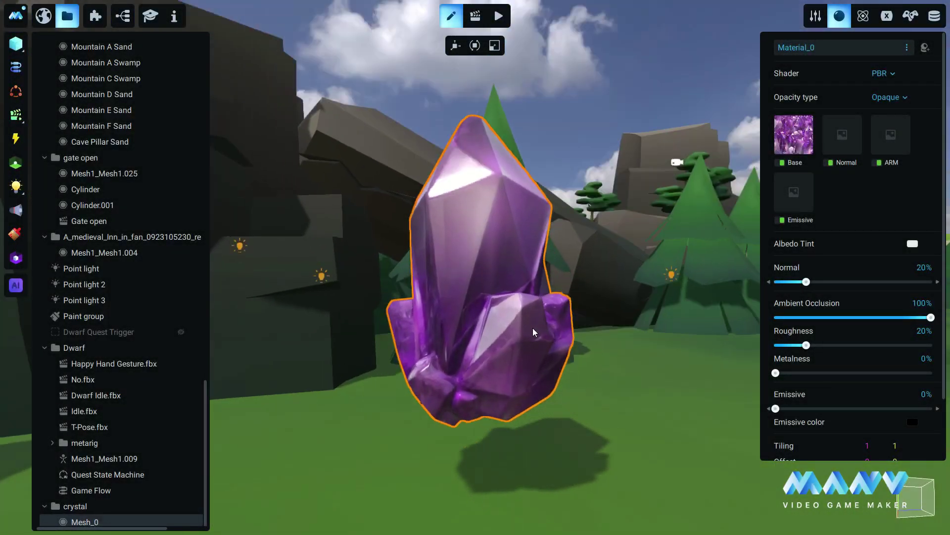
# Switch the crystal material from opaque to another opacity type and lower its opacity
pyautogui.moveTo(533, 328); pyautogui.dragTo(644, 297, button='middle')
pyautogui.click(892, 98)
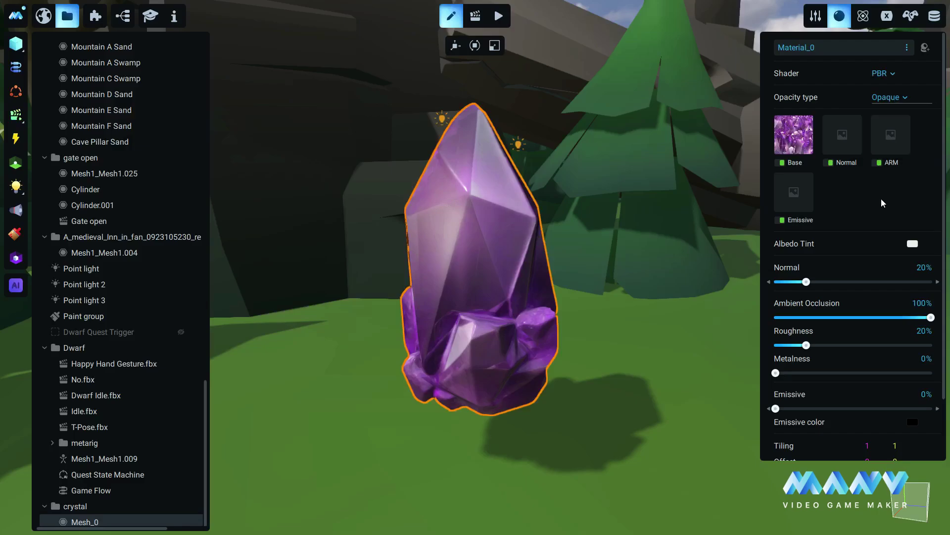
pyautogui.click(886, 153)
pyautogui.moveTo(848, 218); pyautogui.dragTo(801, 219)
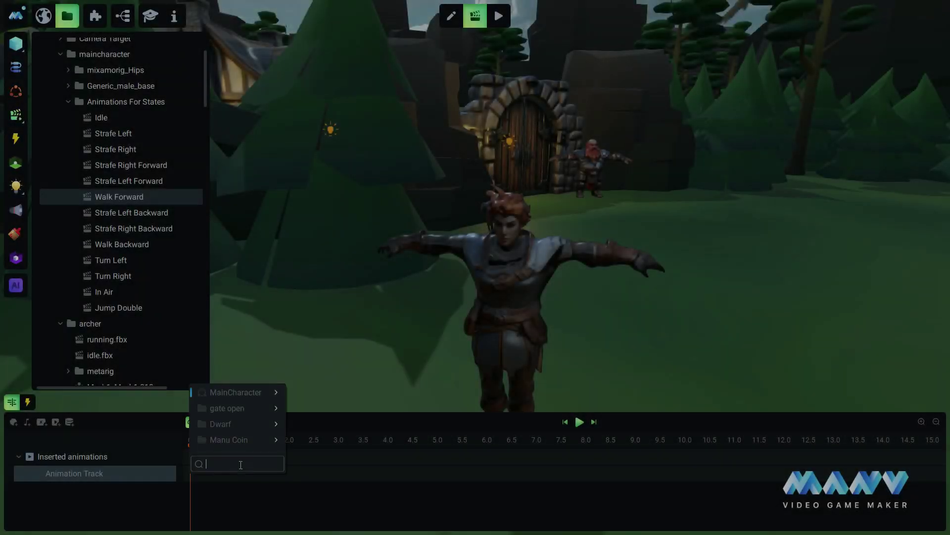
# Insert an archer animation from the MainCharacter model into the Walk Forward animation track and play it back
pyautogui.moveTo(237, 392)
pyautogui.moveTo(318, 393)
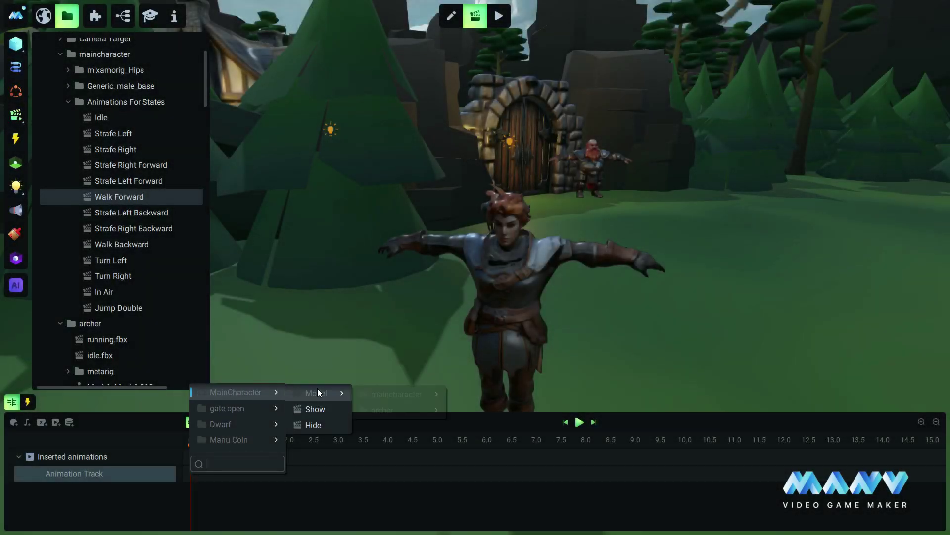
pyautogui.click(480, 412)
pyautogui.click(579, 422)
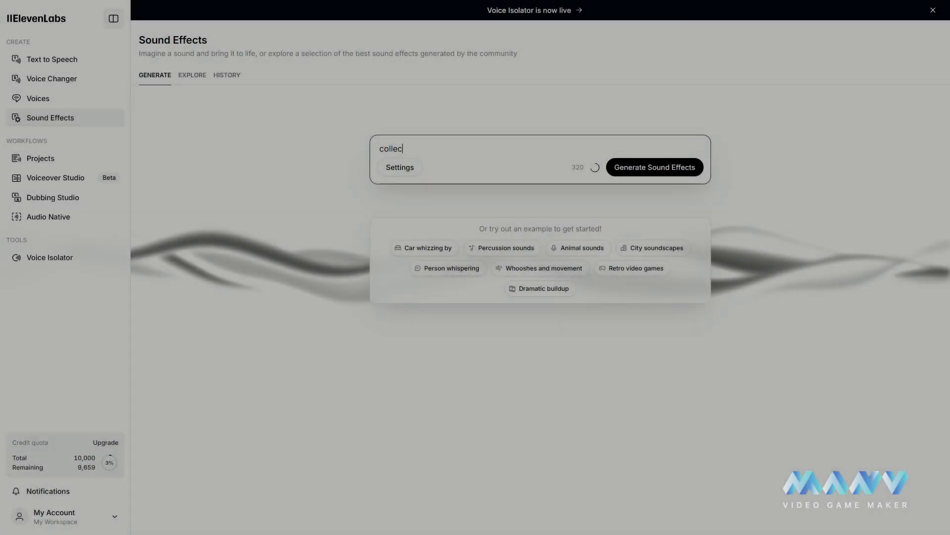
# In ElevenLabs Sound Effects, write a prompt for a collecting sound
pyautogui.write('ting ')
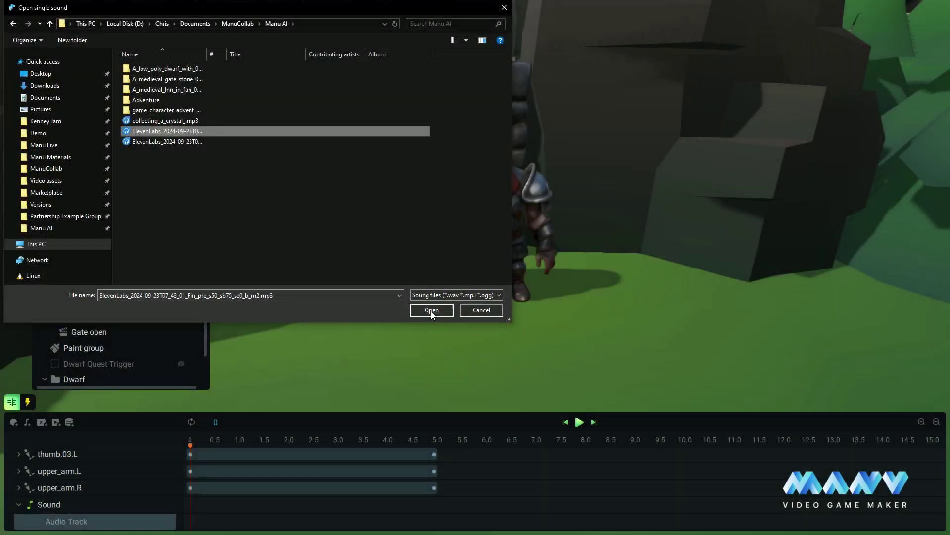
# In Manu, load the ElevenLabs_2024-09-23T07_43_01_Fin_pre_s50_sb75_se0_b_m2.mp3 voice file into the animation's audio track
pyautogui.click(431, 310)
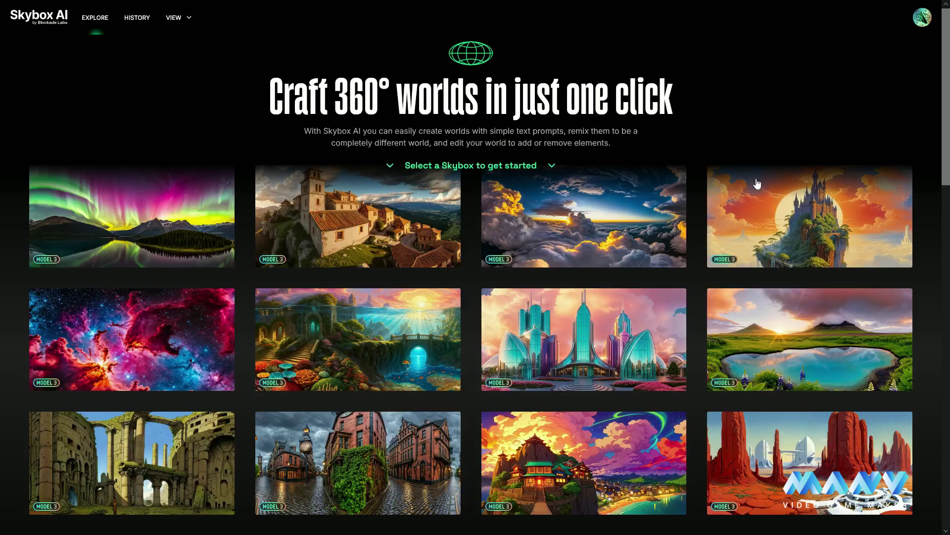
pyautogui.moveTo(811, 235)
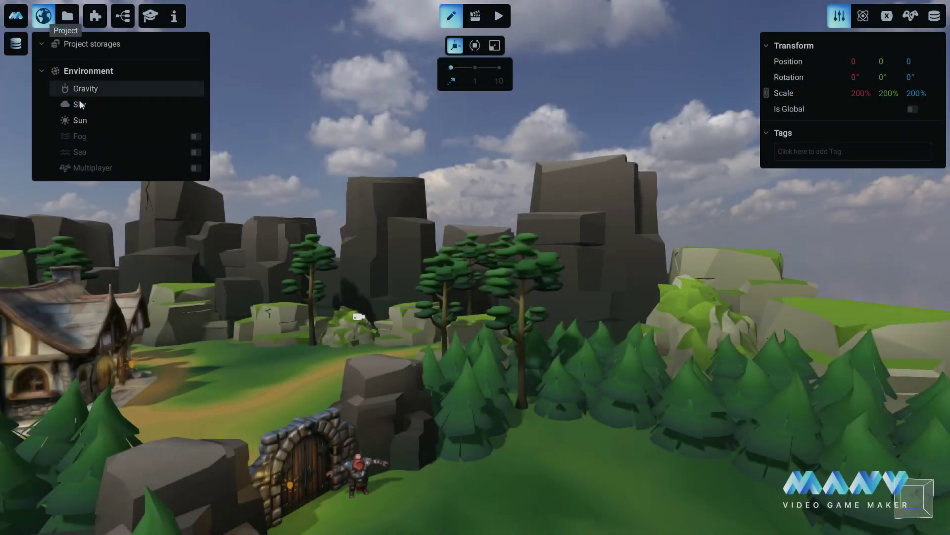
# In Manu, replace the cloudy sky image with the M3_Digital_Painting_Featured fantasy world HDR skybox
pyautogui.click(80, 104)
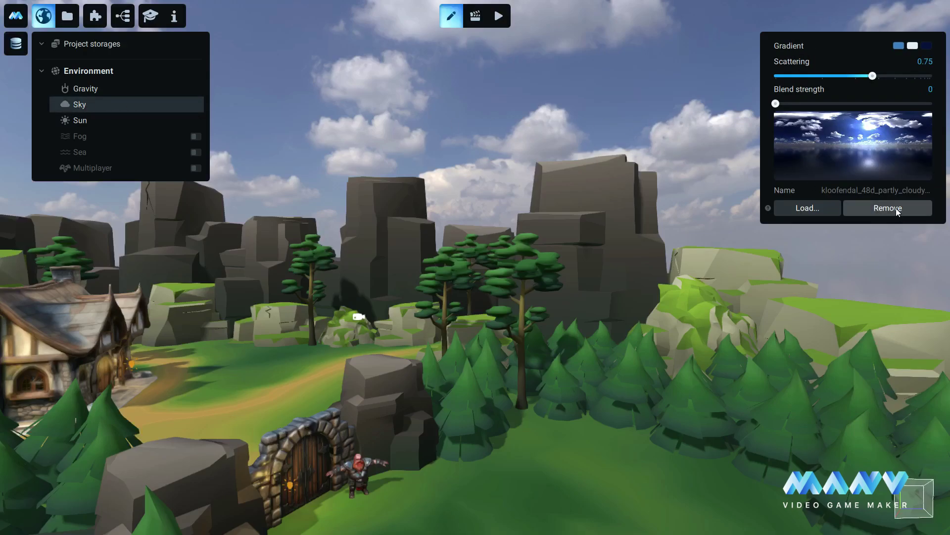
pyautogui.click(896, 208)
pyautogui.click(807, 208)
pyautogui.click(811, 231)
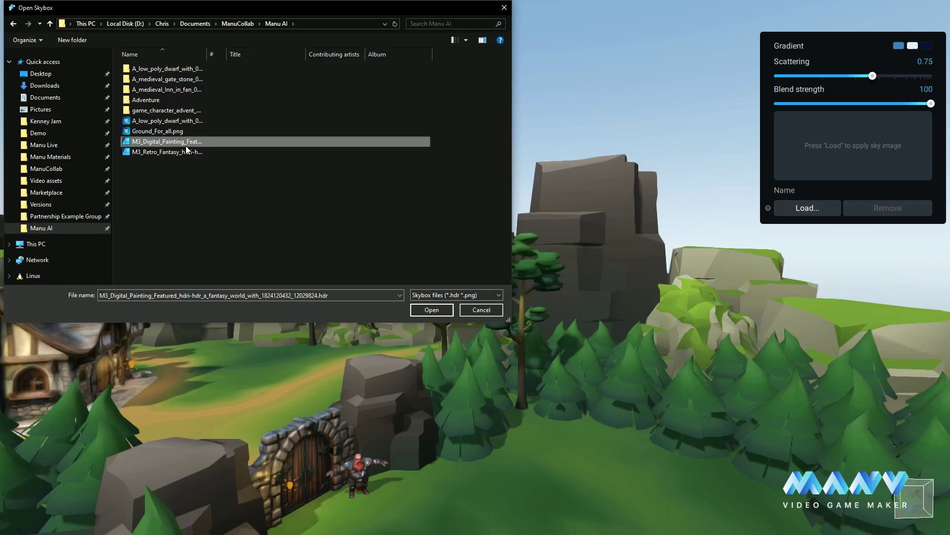
pyautogui.click(432, 309)
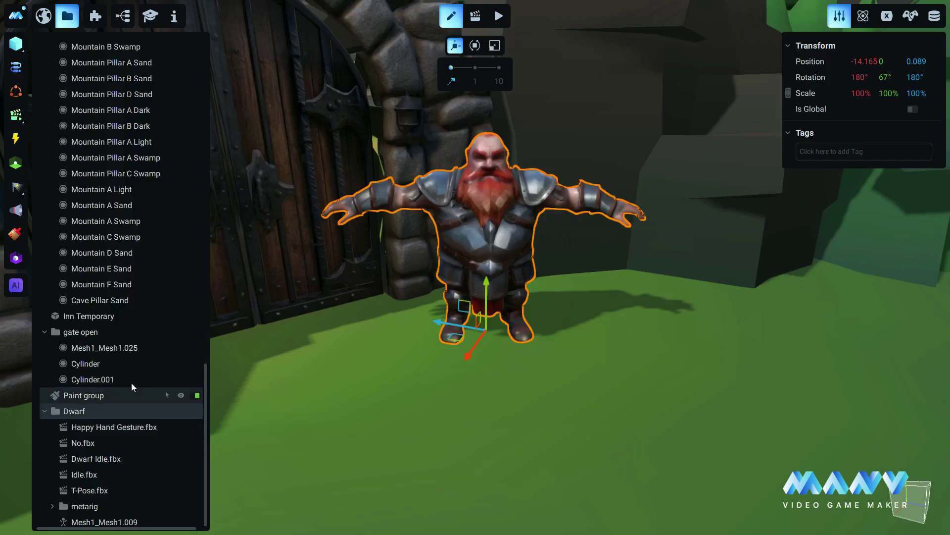
# Generate Dwarf game mechanics with Magic Bot: a two-option quest state machine preventing passage or allowing it after the NPC gets the crystal, ending with a door opening
pyautogui.click(16, 286)
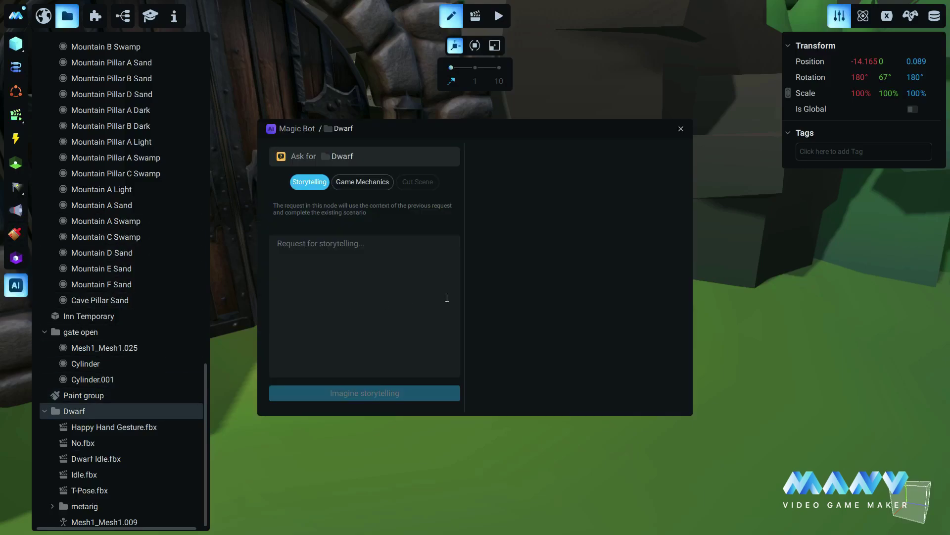
pyautogui.click(356, 183)
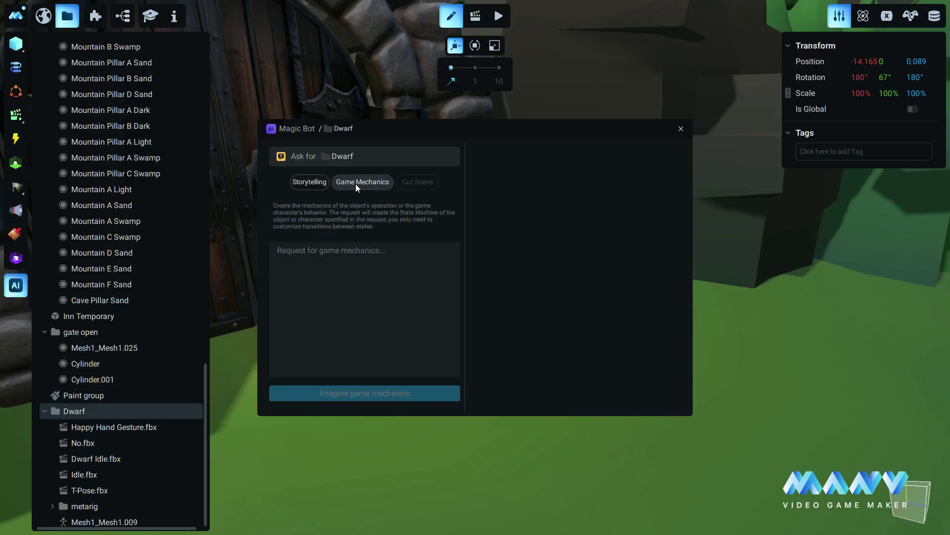
pyautogui.click(341, 251)
pyautogui.write('Write me a state machine wi')
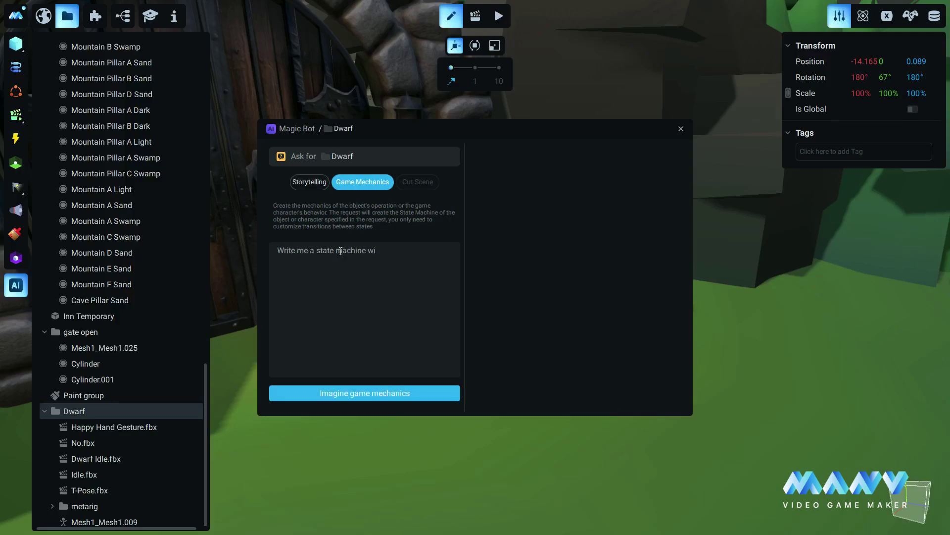
pyautogui.write('ons for a')
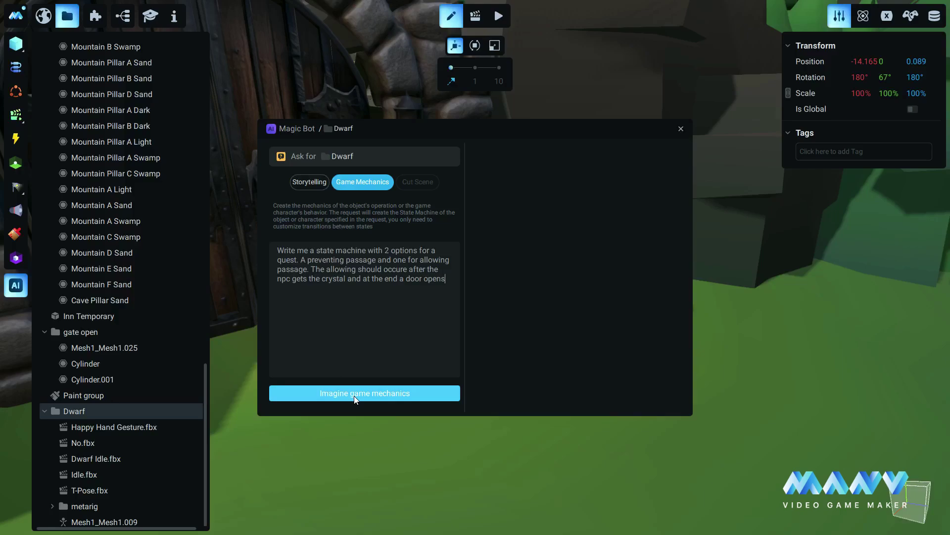
pyautogui.click(354, 395)
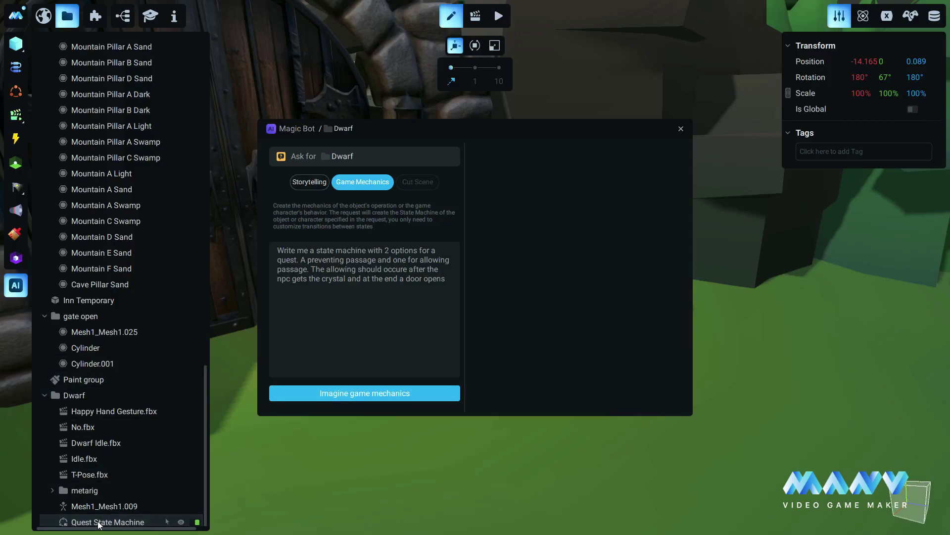
# Close Magic Bot and open the Dwarf's Quest State Machine
pyautogui.click(684, 130)
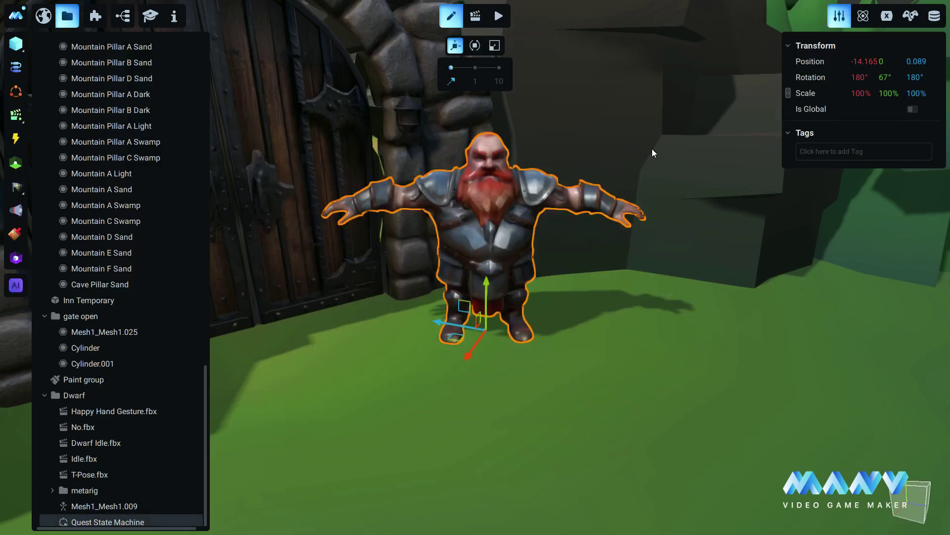
pyautogui.click(95, 520)
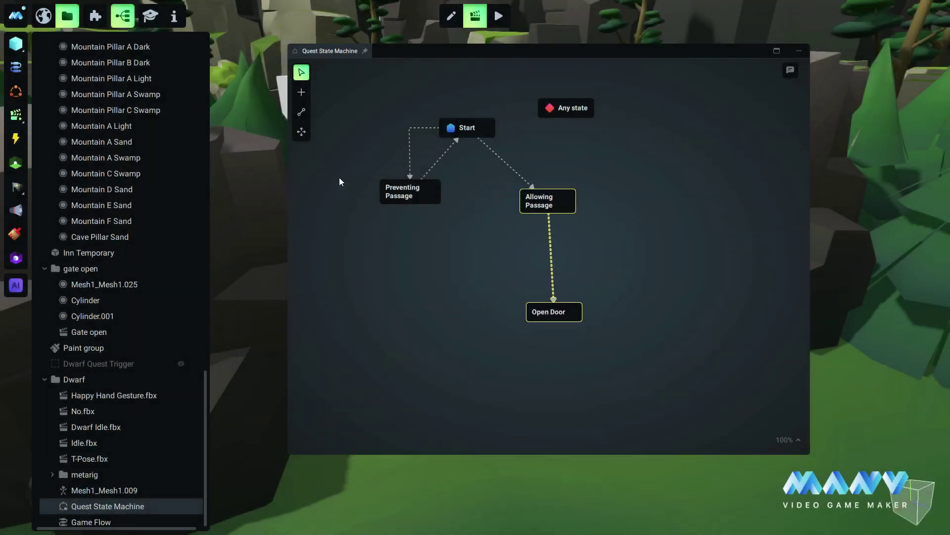
# Move the Preventing Passage state further down and away from Start, and square up the bend of the transition leading to it
pyautogui.moveTo(415, 203); pyautogui.dragTo(414, 244)
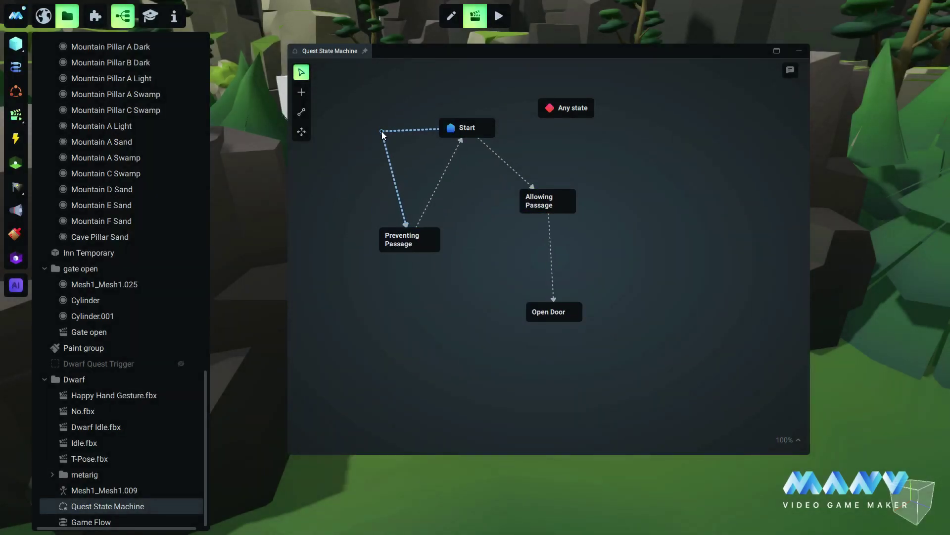
pyautogui.moveTo(382, 131); pyautogui.dragTo(381, 129)
pyautogui.moveTo(404, 241); pyautogui.dragTo(376, 234)
# Give the Start to Preventing Passage transition a Collision Started condition between MainCharacter and a specific object
pyautogui.click(381, 196)
pyautogui.click(324, 377)
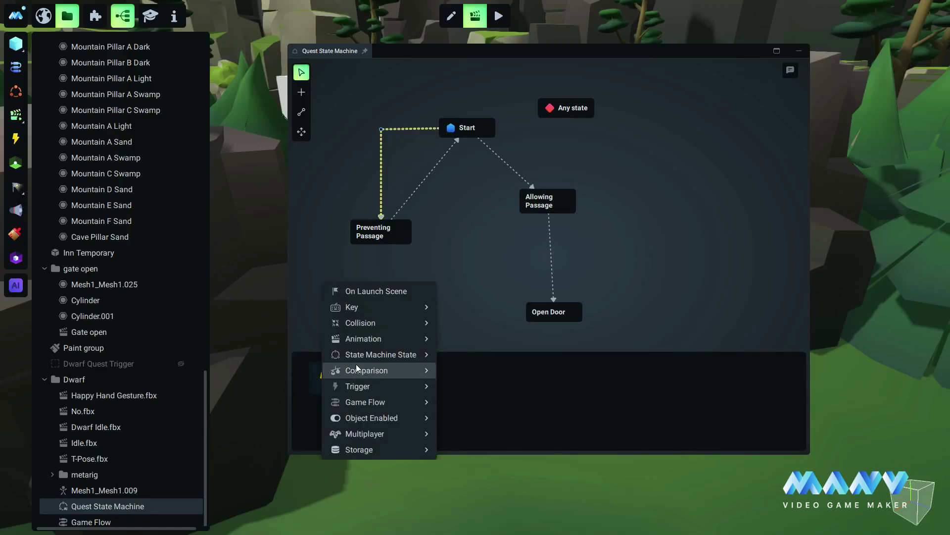
pyautogui.moveTo(376, 323)
pyautogui.click(516, 325)
pyautogui.click(342, 245)
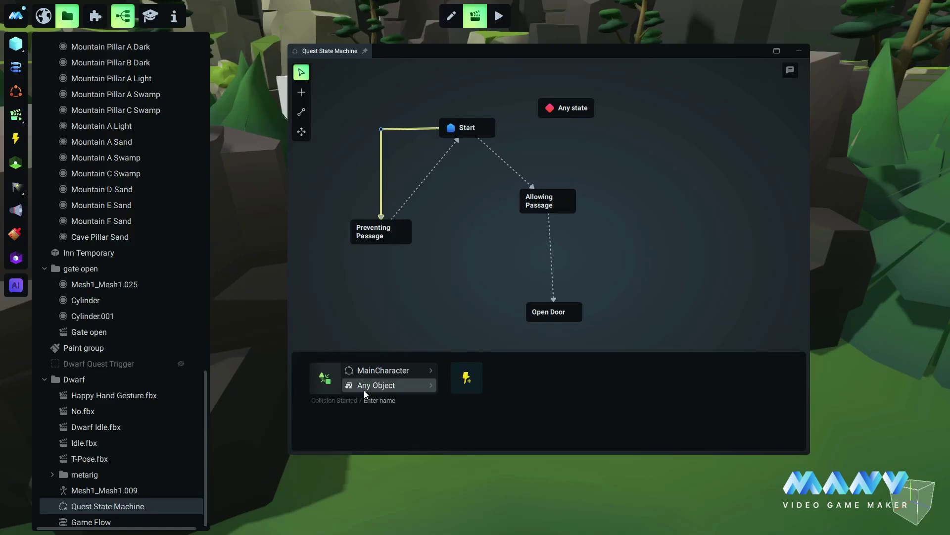
pyautogui.click(365, 391)
pyautogui.click(357, 307)
# Give the Preventing Passage to Start transition an Animation Ended condition using No.fbx
pyautogui.click(412, 194)
pyautogui.click(322, 378)
pyautogui.moveTo(374, 389)
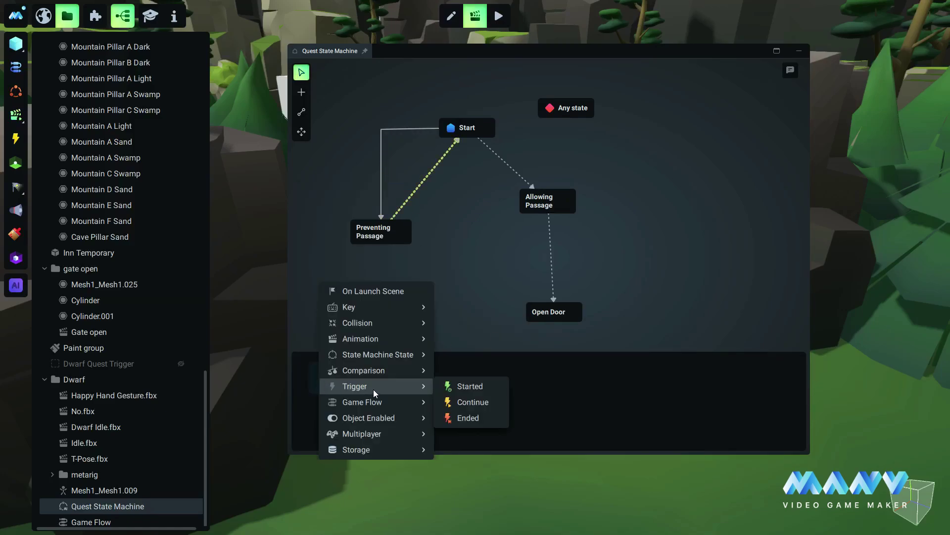
pyautogui.moveTo(376, 339)
pyautogui.click(498, 354)
pyautogui.moveTo(329, 324)
pyautogui.click(431, 341)
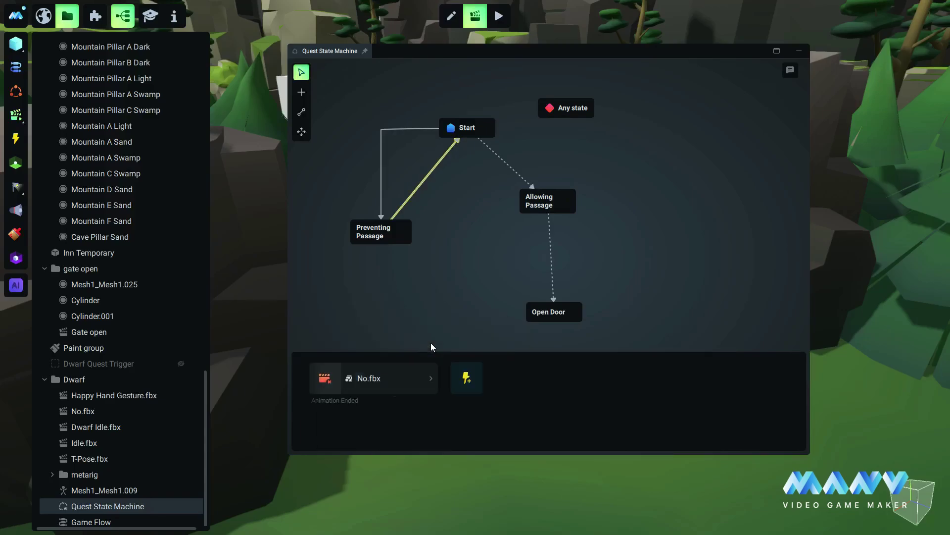
# Select the transition from Start to Allowing Passage
pyautogui.click(453, 127)
pyautogui.click(507, 165)
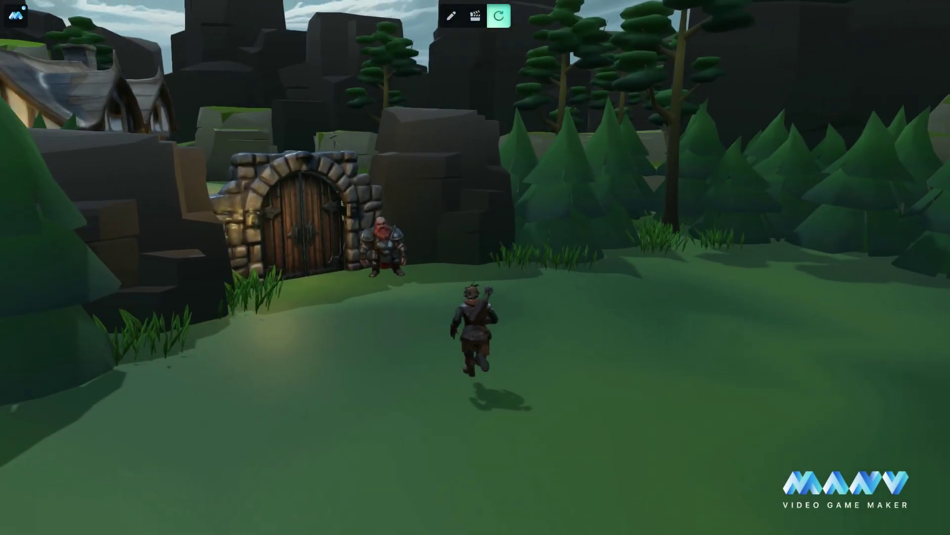
# Playtest the scene by walking the main character up to the dwarf guarding the wooden gate
pyautogui.press('w')
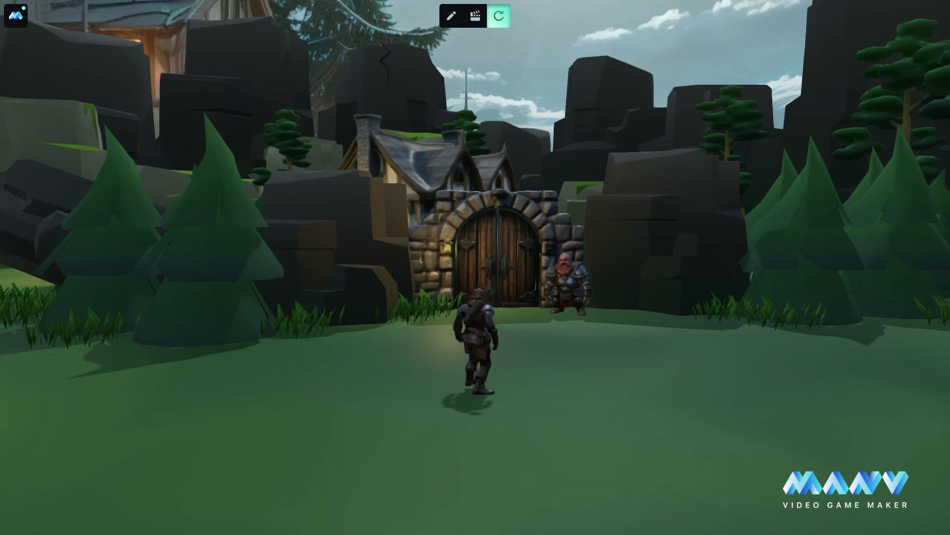
pyautogui.press('w')
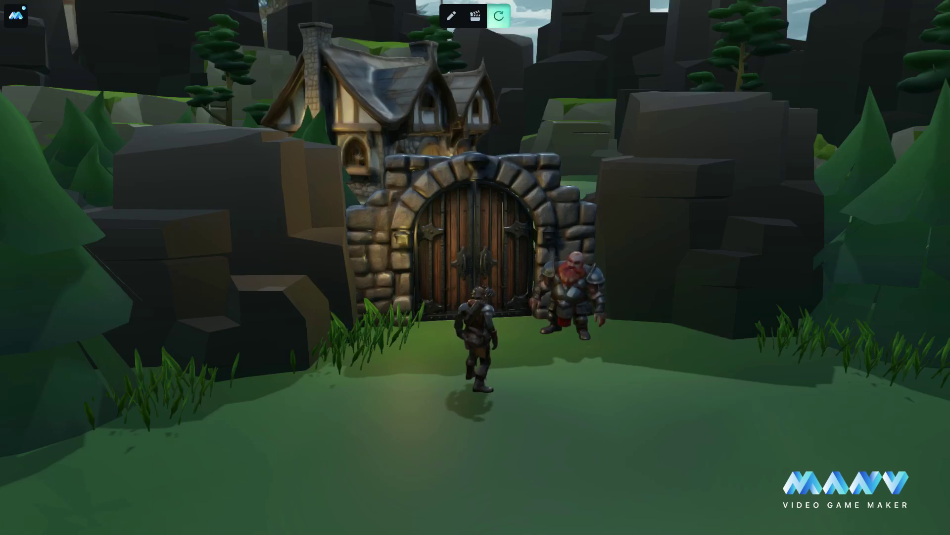
pyautogui.press('w')
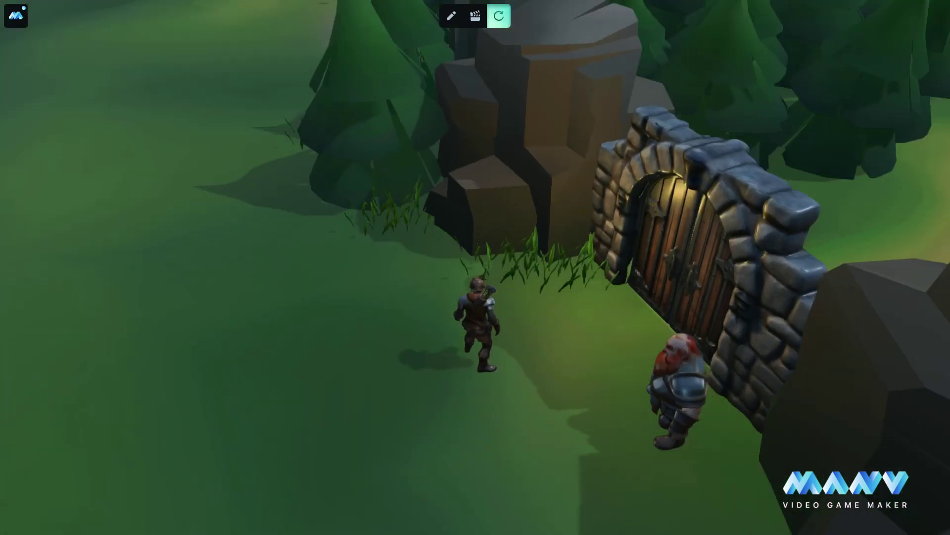
# Run the main character across the clearing to the glowing purple crystal in front of the rocks and collect it
pyautogui.press('w')
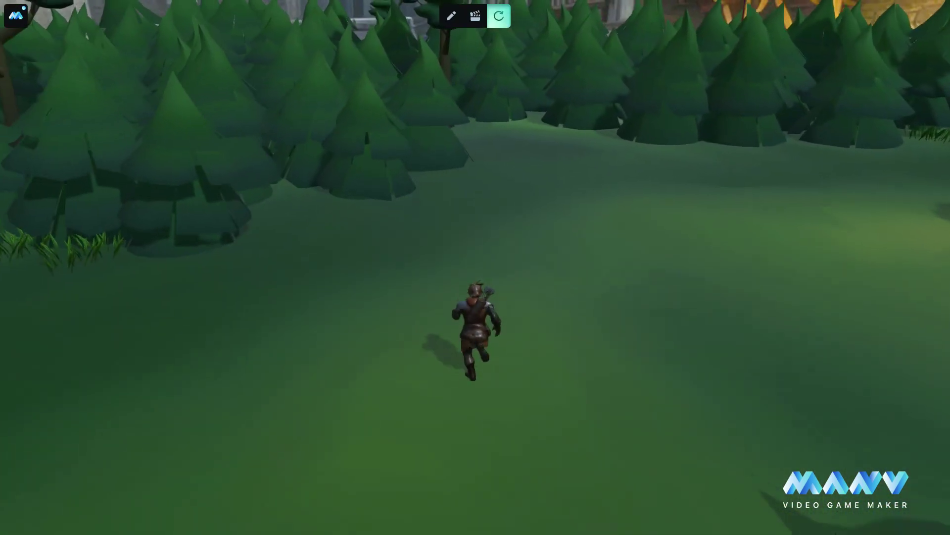
pyautogui.press('w')
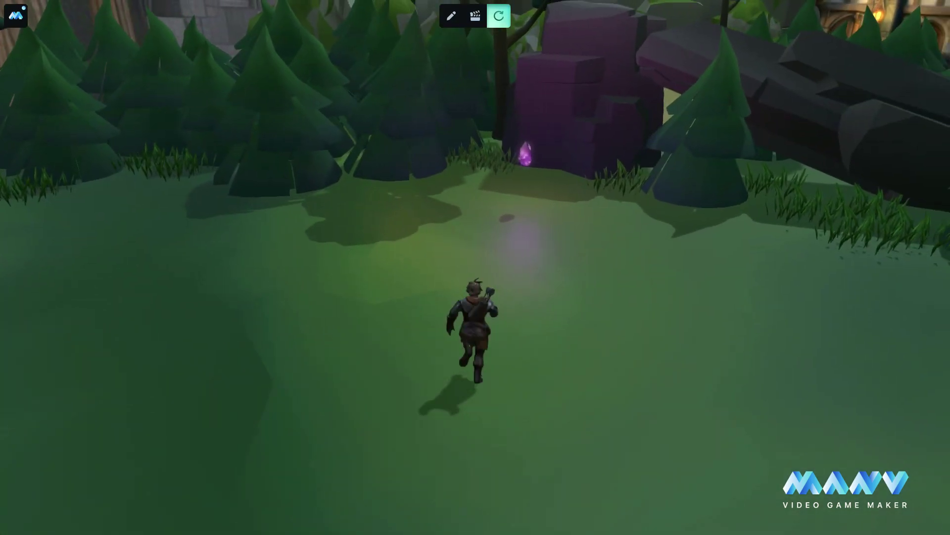
pyautogui.press('w')
pyautogui.press('w')
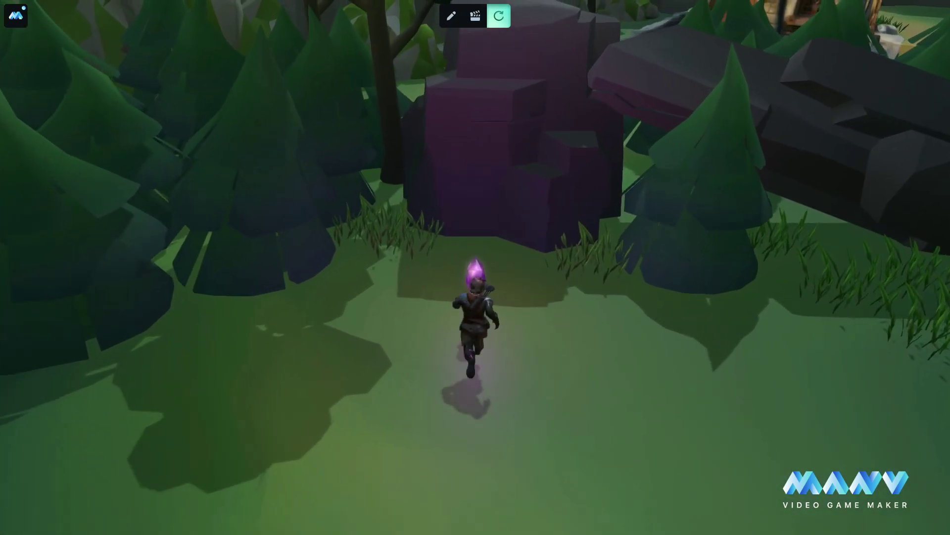
# Run the main character from the crystal's spot back across the clearing toward the dwarf at the gate
pyautogui.press('w')
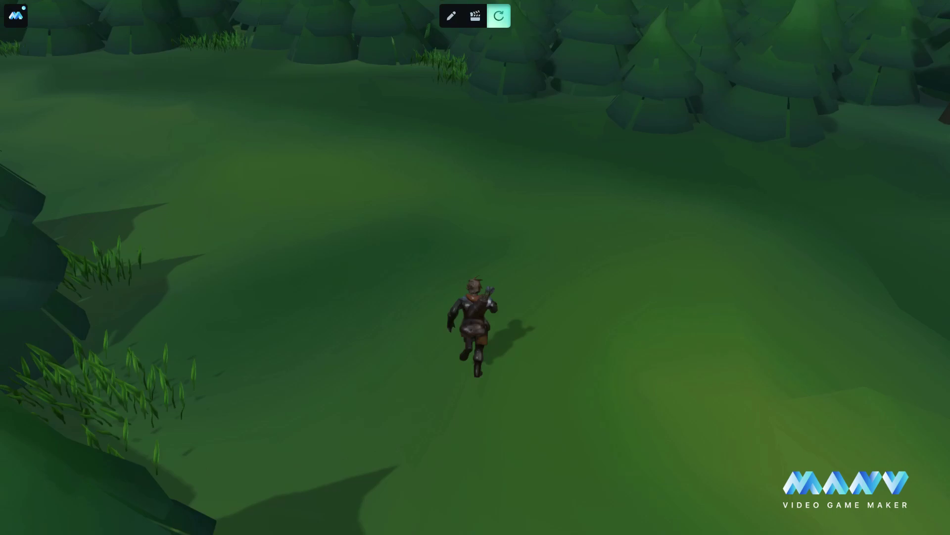
pyautogui.press('w')
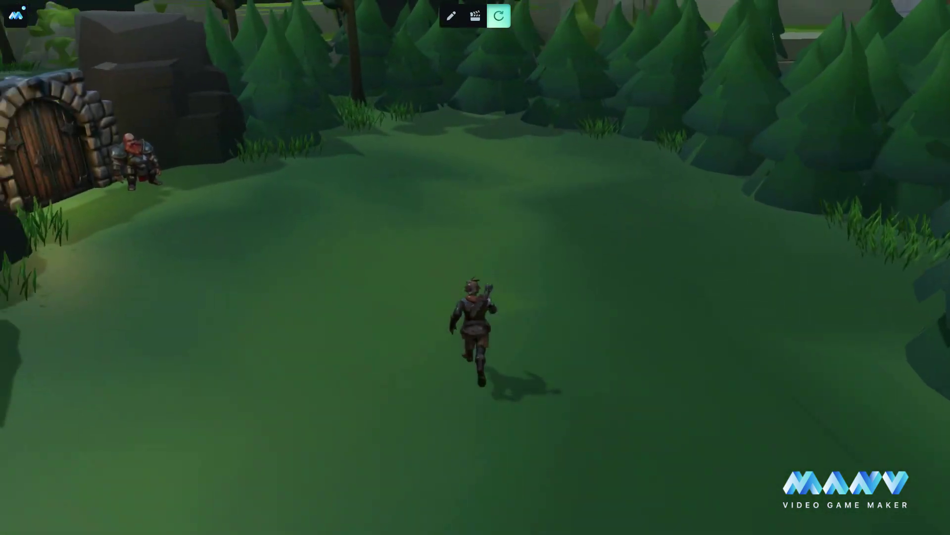